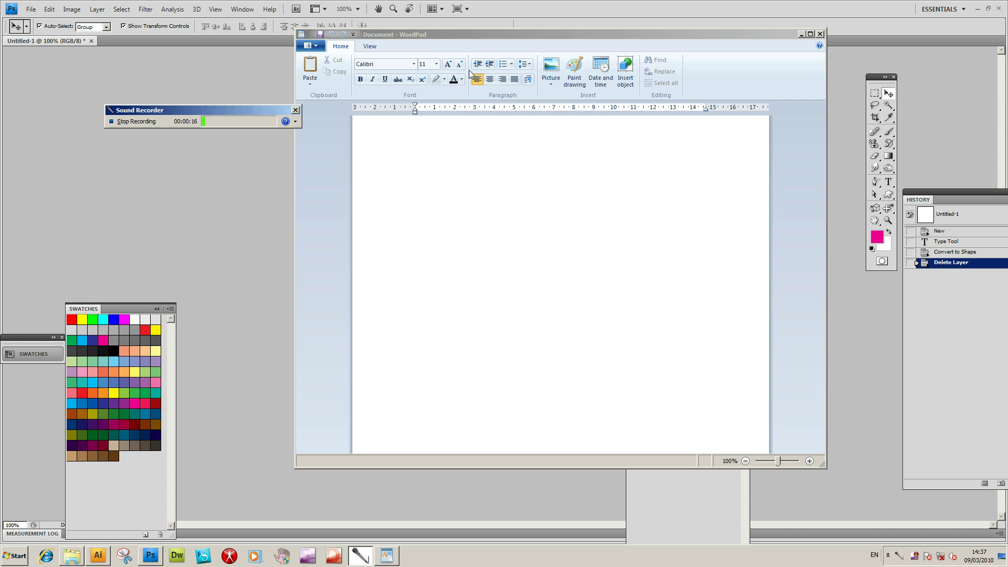
- Bring WordPad forward and switch its font to GX101_BowTies_01, ready to set size 72
left_click(414, 67)
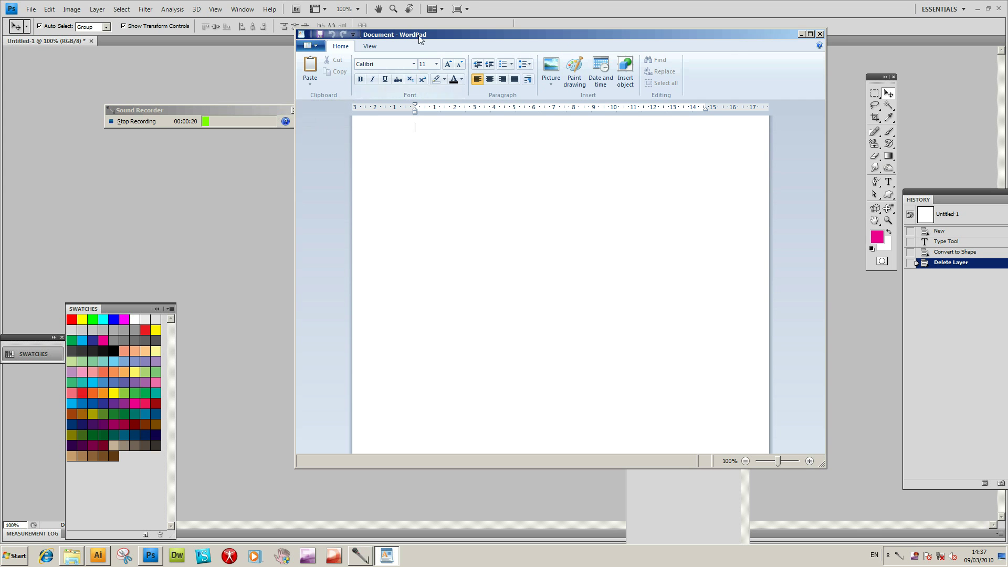
left_click_drag(420, 39, 406, 41)
left_click(399, 65)
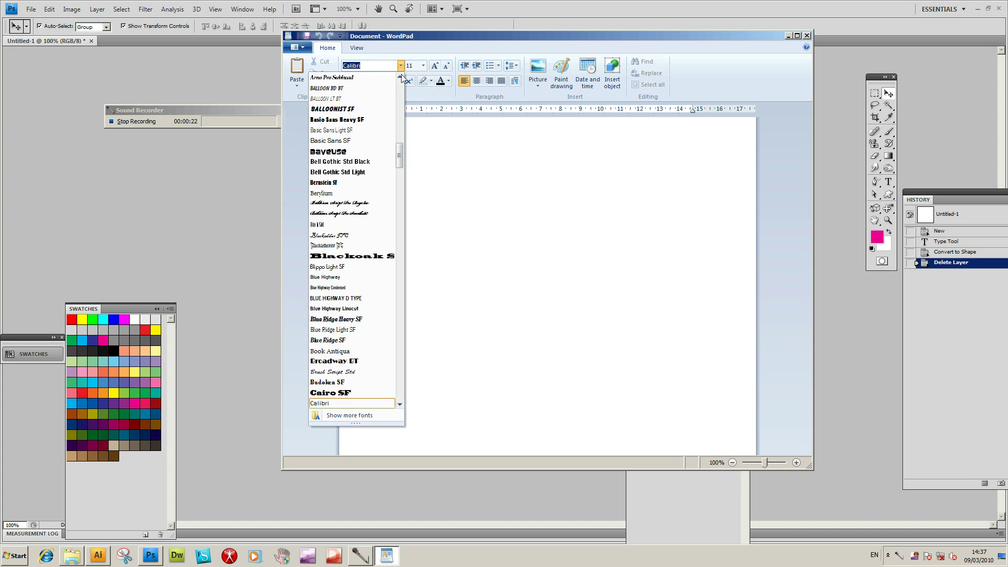
left_click_drag(401, 156, 400, 253)
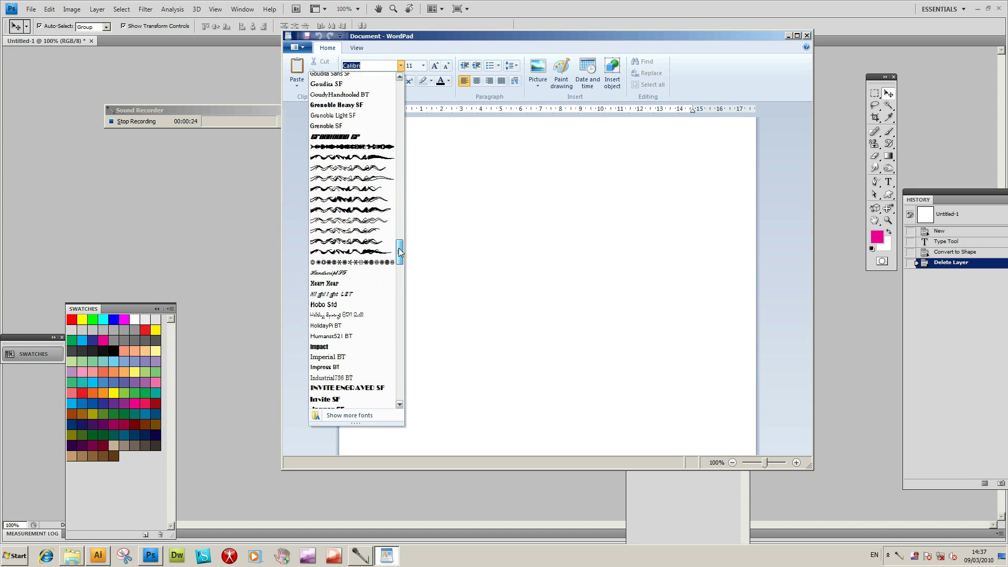
left_click(344, 149)
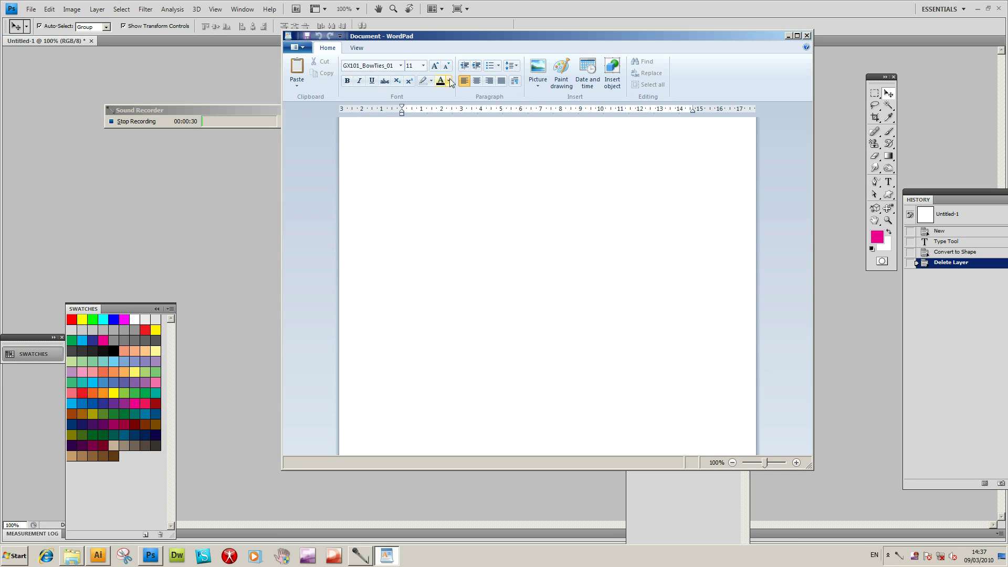
left_click(425, 70)
- Set size 72, preview the 'b' and 'c' bow-tie glyphs, then close WordPad
left_click(418, 214)
type("a")
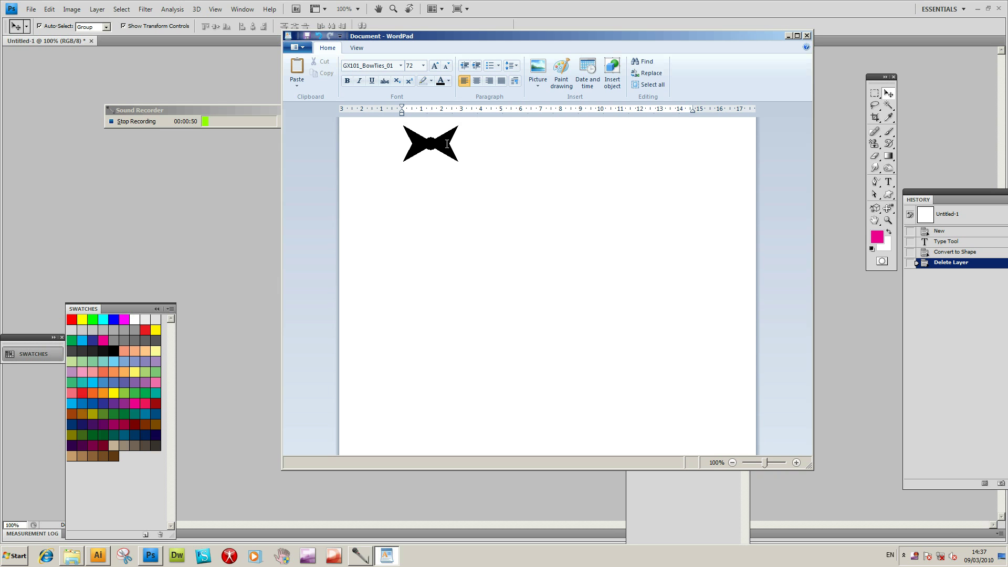
key("BackSpace")
type("b")
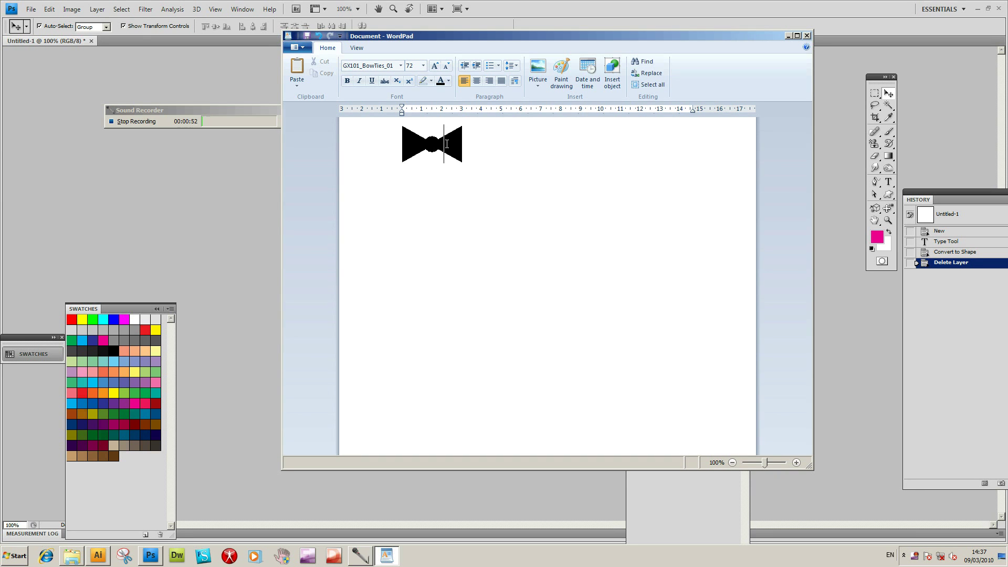
type("c")
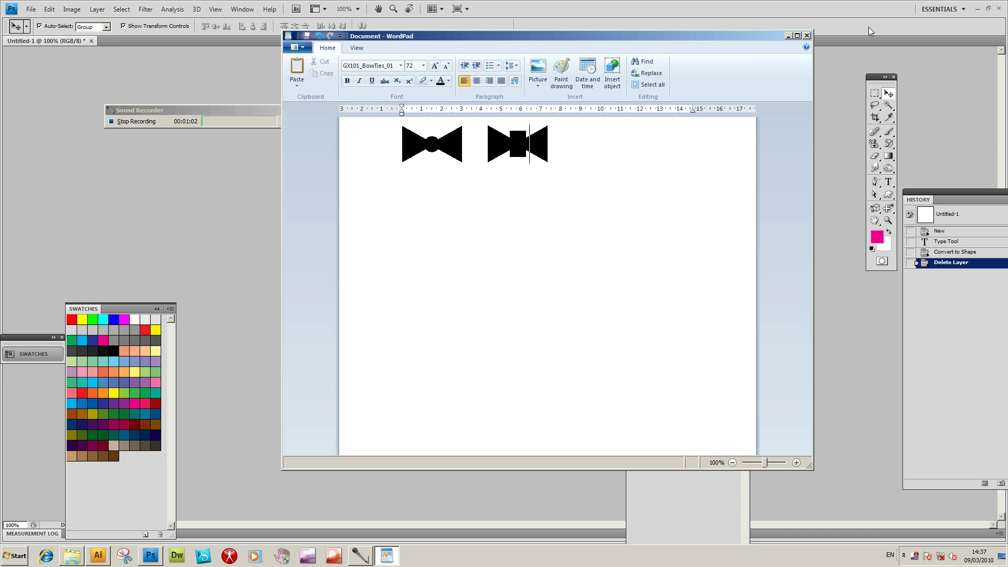
left_click(807, 36)
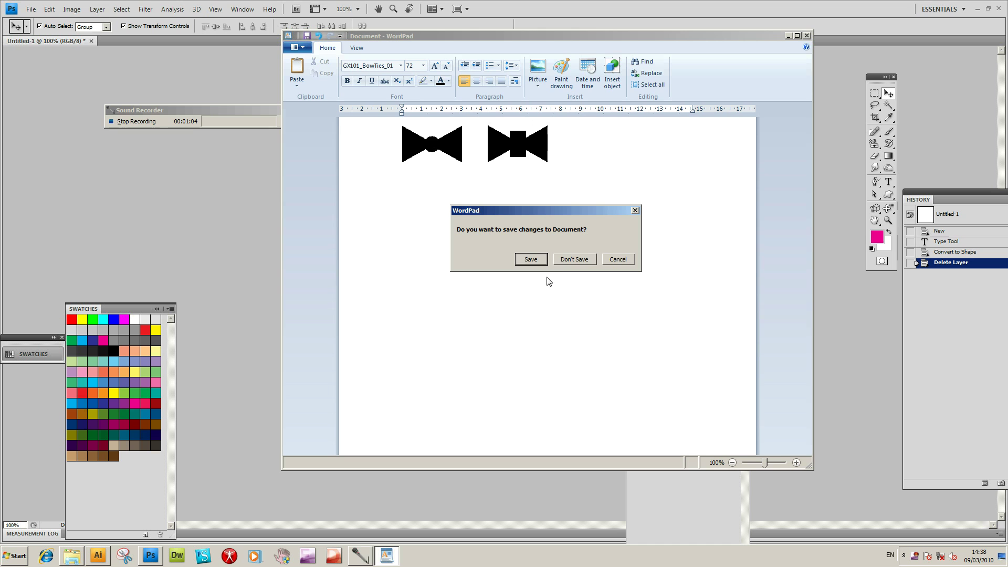
- Discard the WordPad document and type a GX101_BowTies_01 bow-tie glyph on Photoshop's canvas
left_click(574, 259)
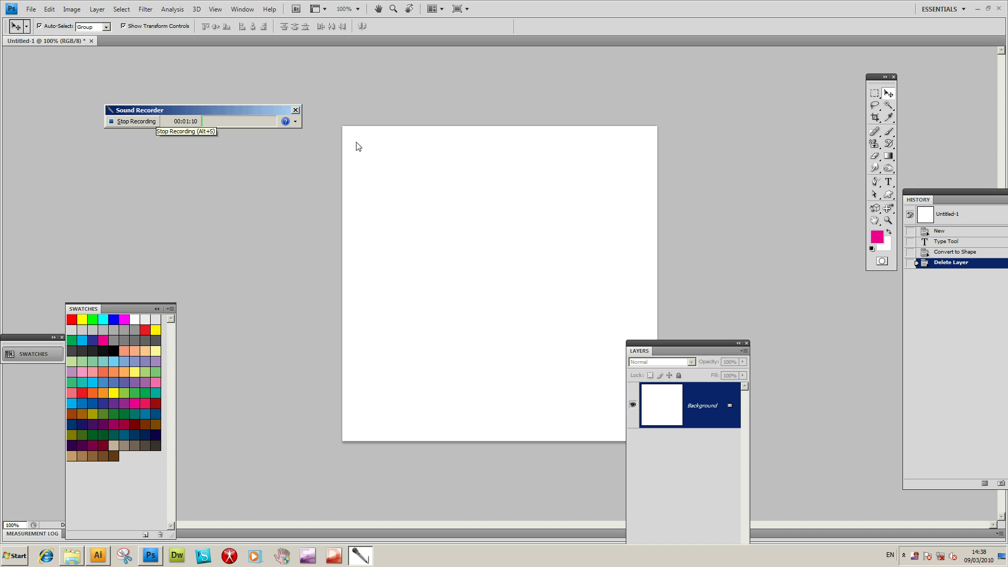
left_click(888, 185)
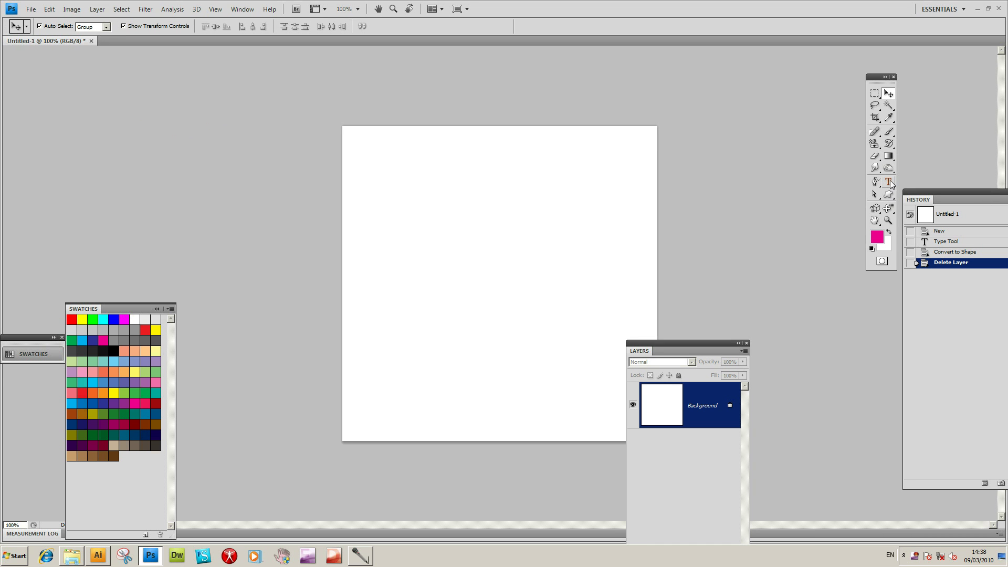
left_click(889, 184)
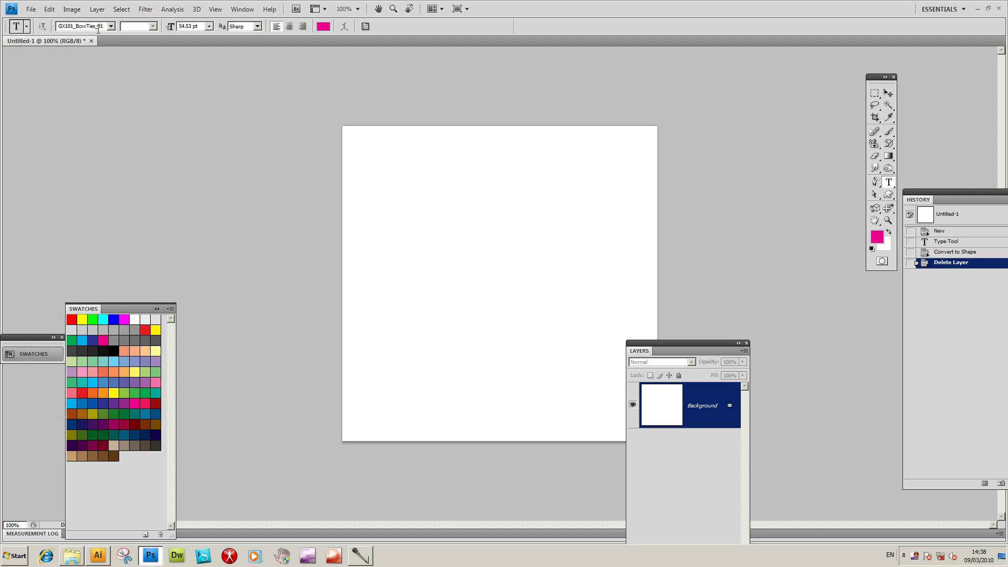
left_click(111, 27)
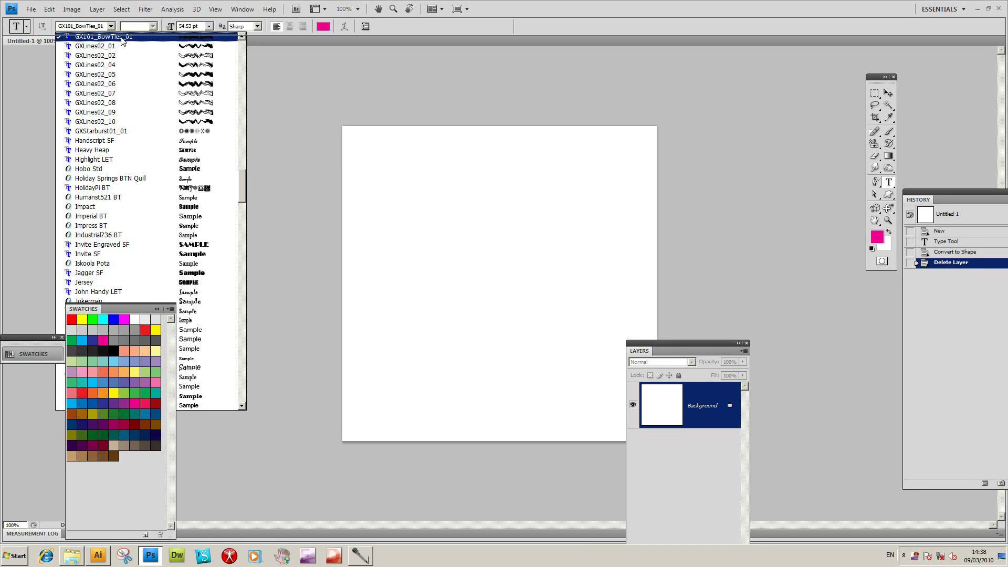
left_click(459, 280)
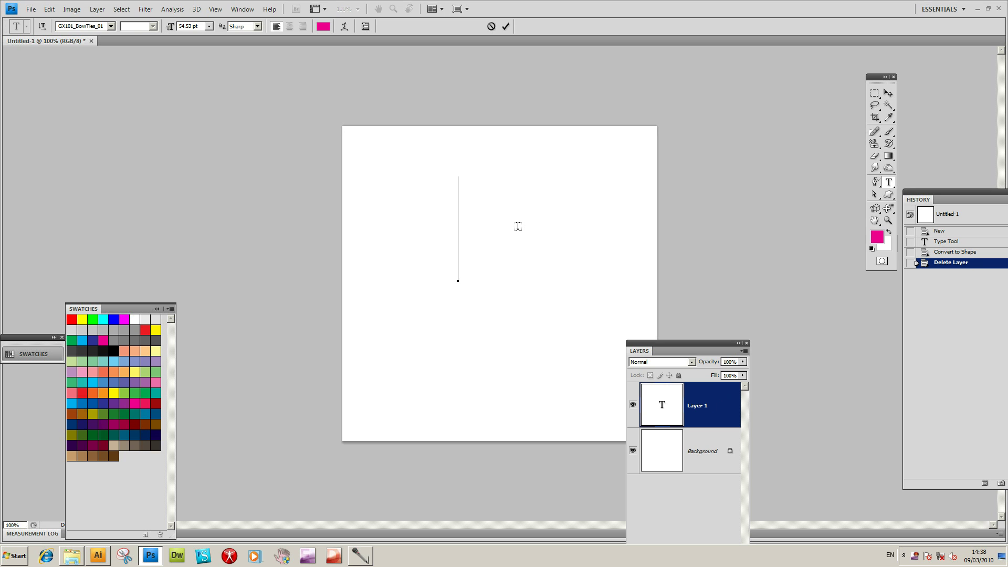
type("a")
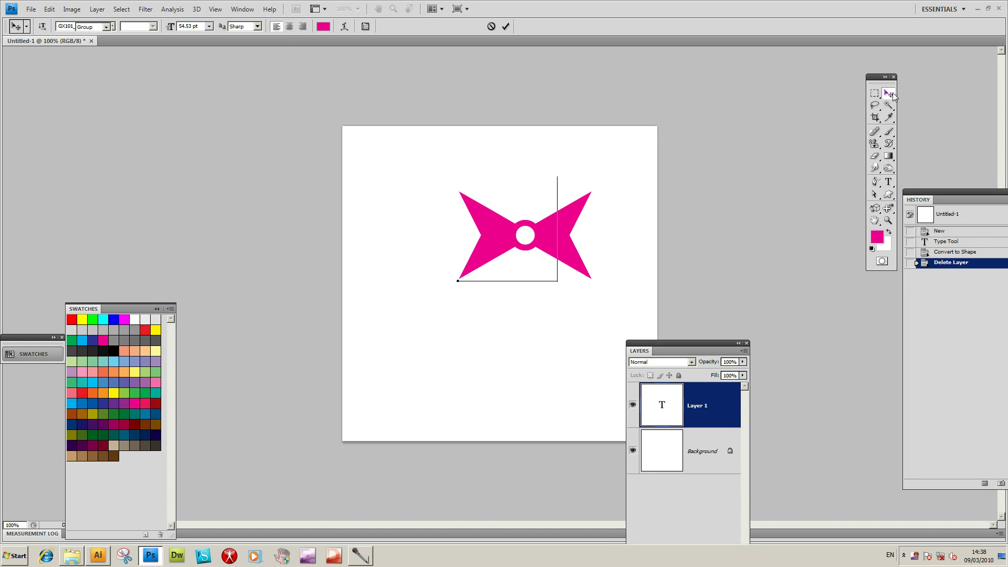
- Move the bow tie up-left, scale it to about 160%, rotate it about -17.6°, and commit
left_click(893, 95)
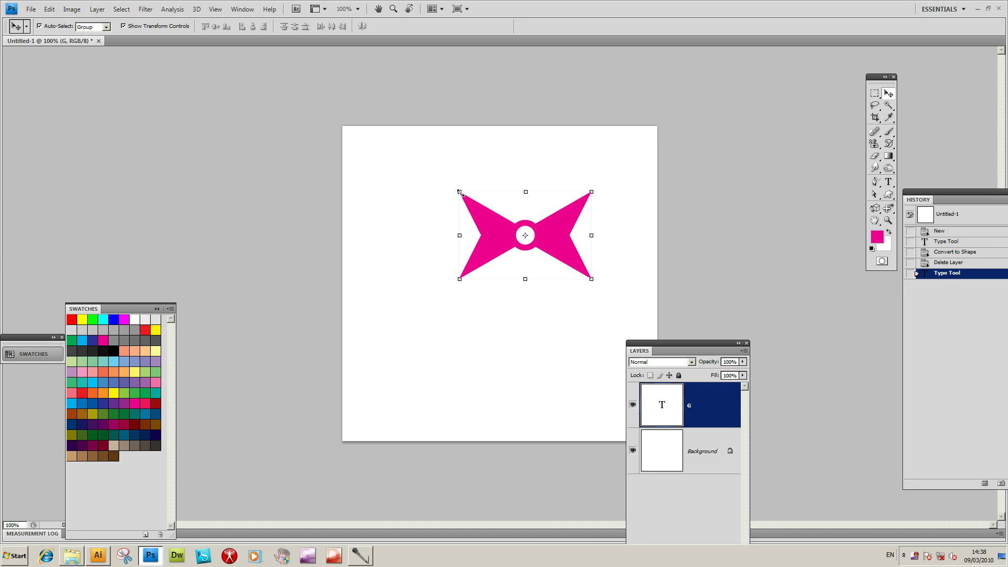
left_click_drag(482, 212, 394, 174)
left_click_drag(523, 266, 585, 328)
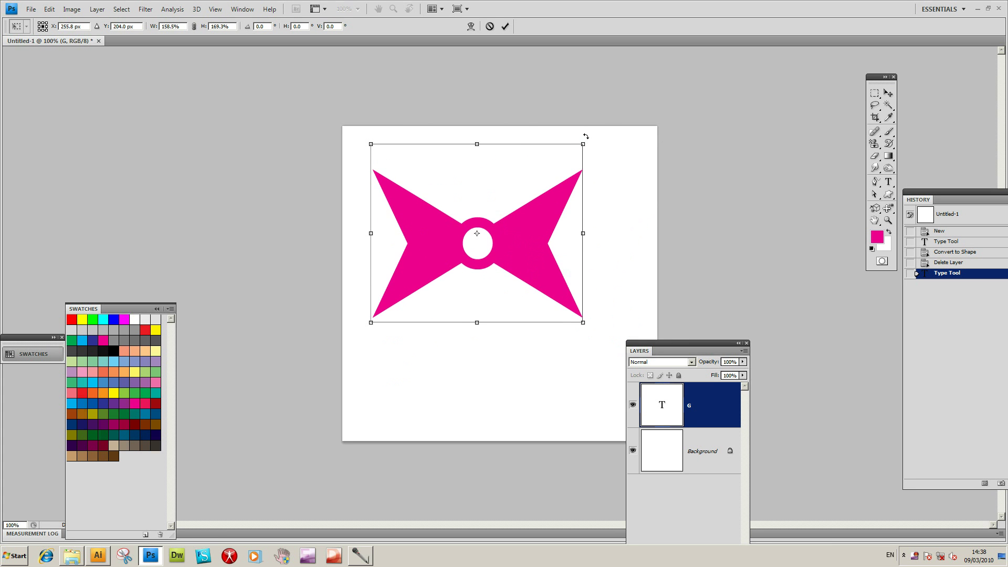
left_click_drag(585, 135, 556, 86)
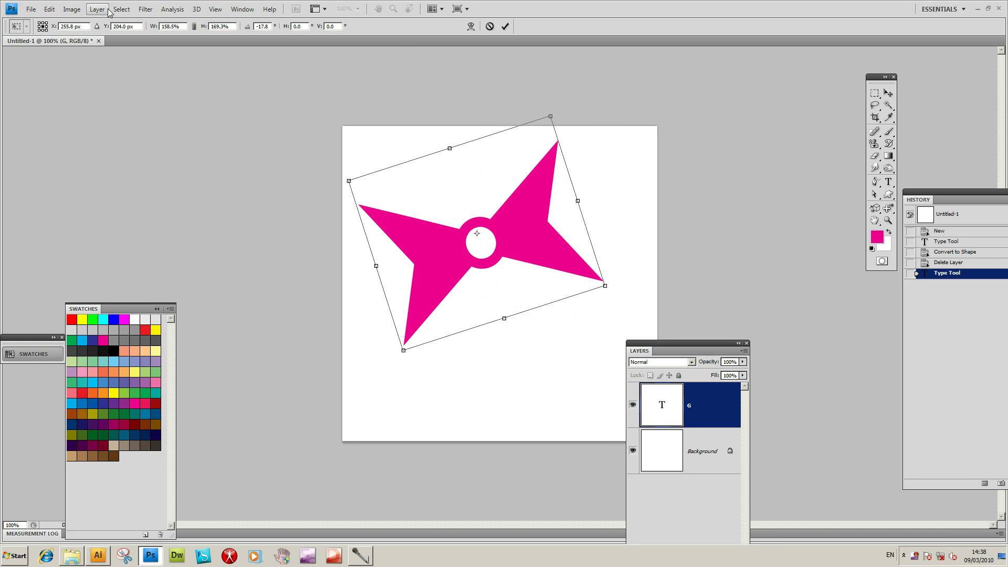
left_click(505, 26)
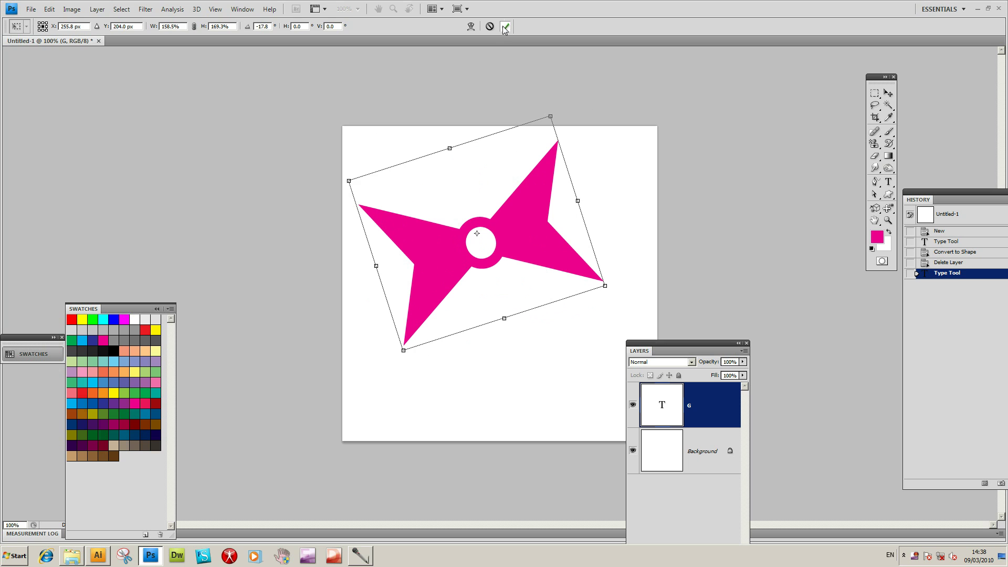
- Convert the bow-tie type layer to a shape with Layer > Type > Convert to Shape
left_click(98, 9)
mouse_move(76, 168)
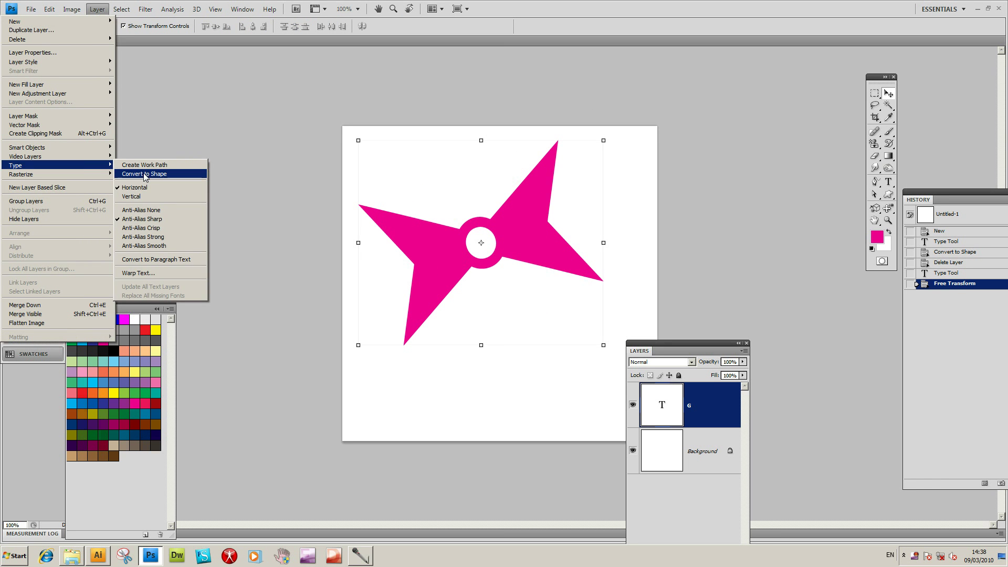
left_click(144, 175)
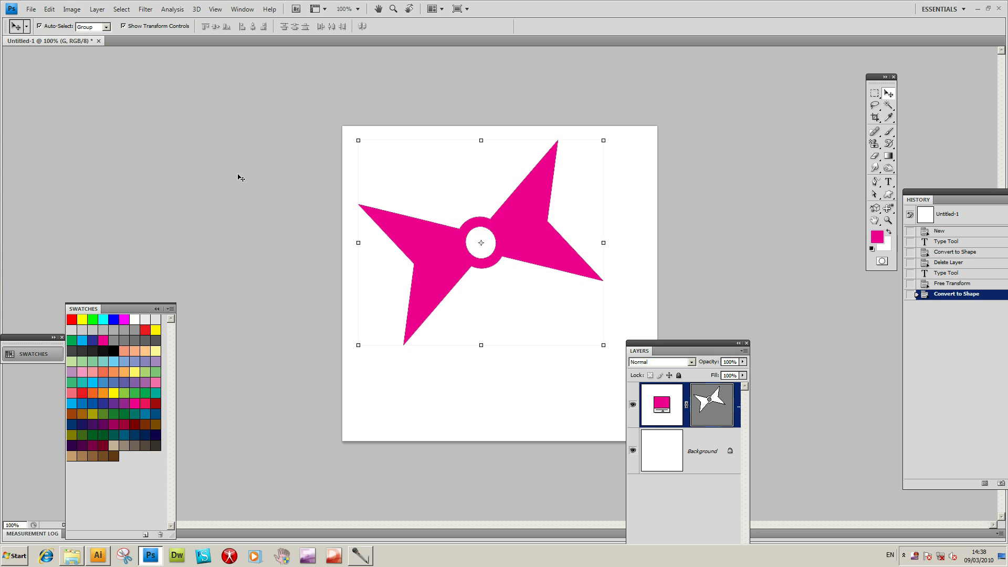
- Rescale the bow-tie shape to about 90% and shift it toward the canvas's upper left
left_click_drag(604, 344, 632, 382)
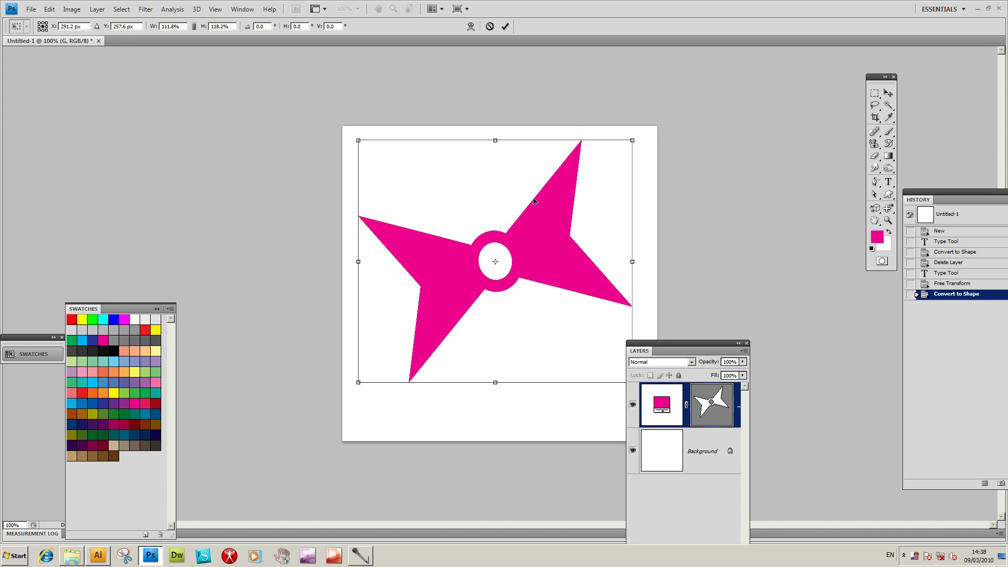
left_click_drag(374, 149, 427, 202)
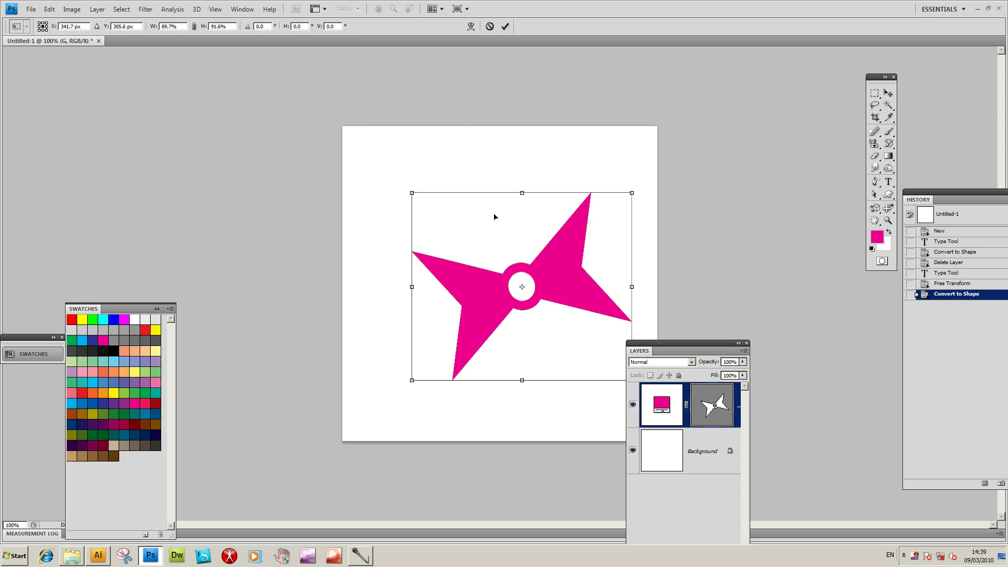
left_click_drag(496, 218, 435, 152)
- Commit the shape's resize, then minimize Photoshop and bring Illustrator's Untitled-1 document forward
left_click(55, 15)
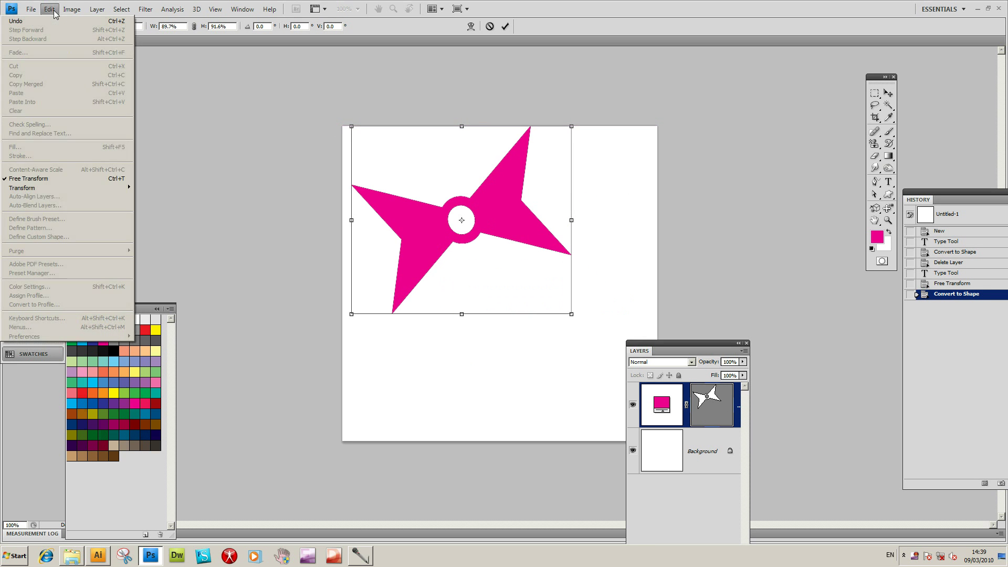
left_click(507, 27)
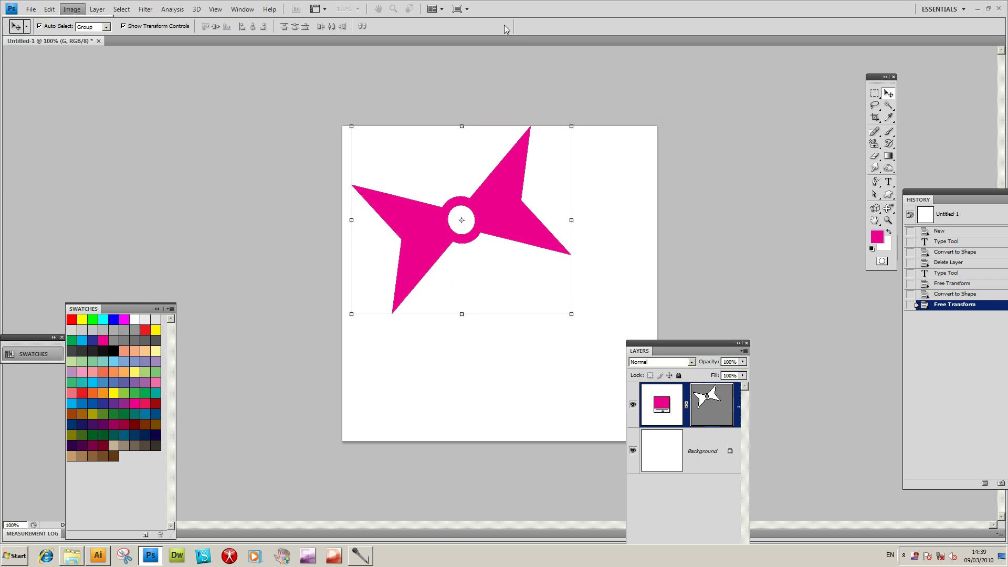
left_click(53, 9)
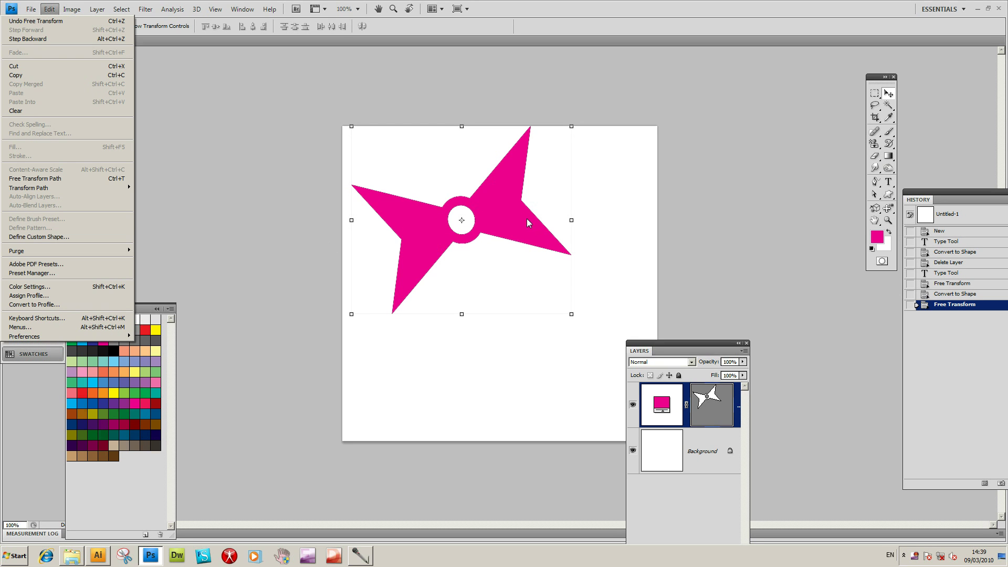
left_click(481, 209)
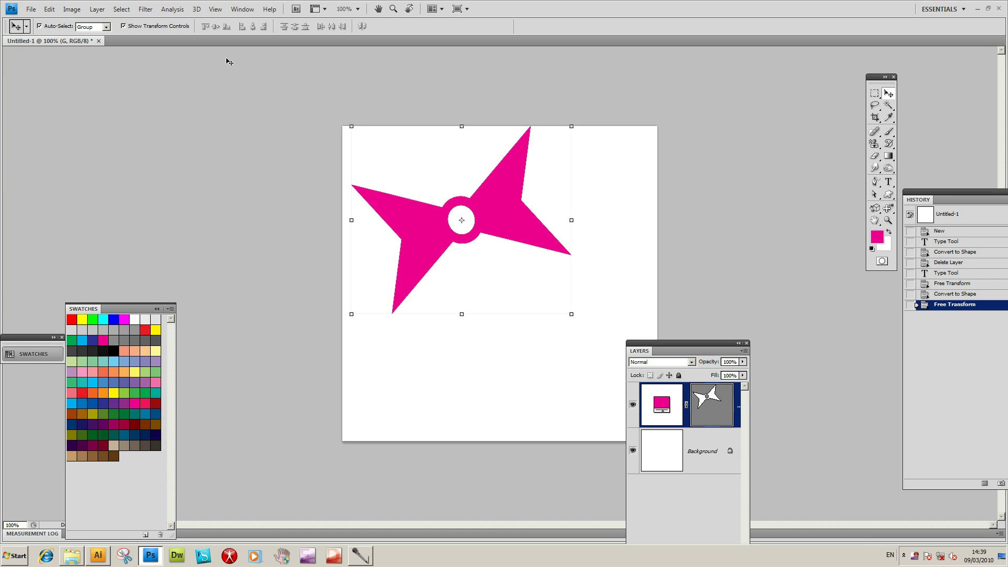
left_click(979, 9)
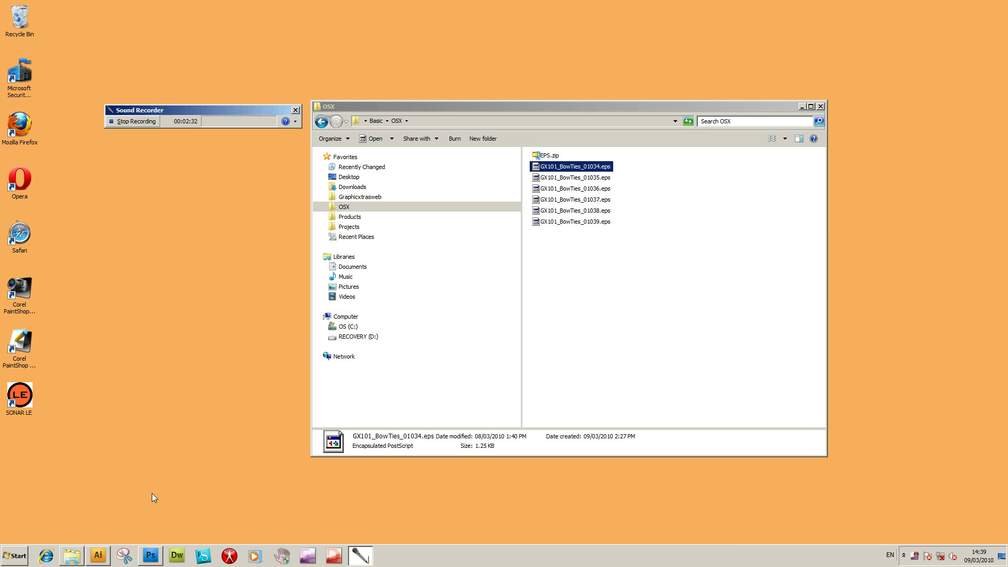
left_click(97, 557)
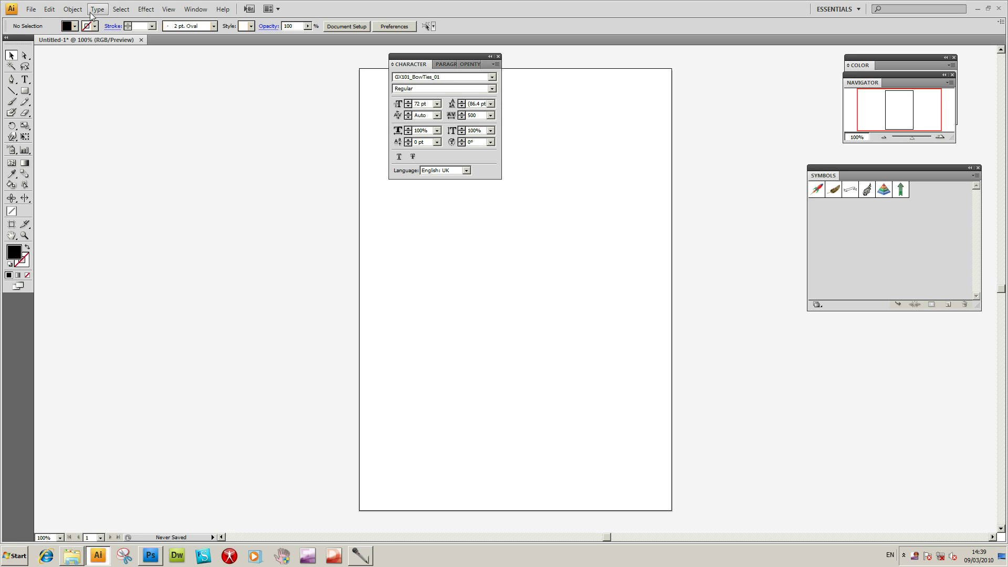
- Select the Type tool and confirm GX101_BowTies_01 at 72 pt in the Character panel
left_click(27, 80)
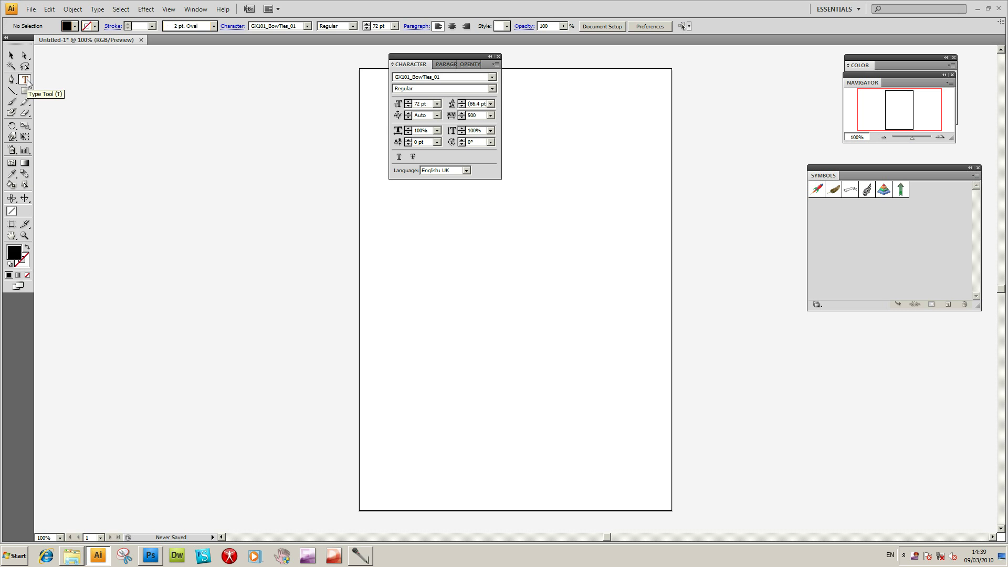
left_click(100, 10)
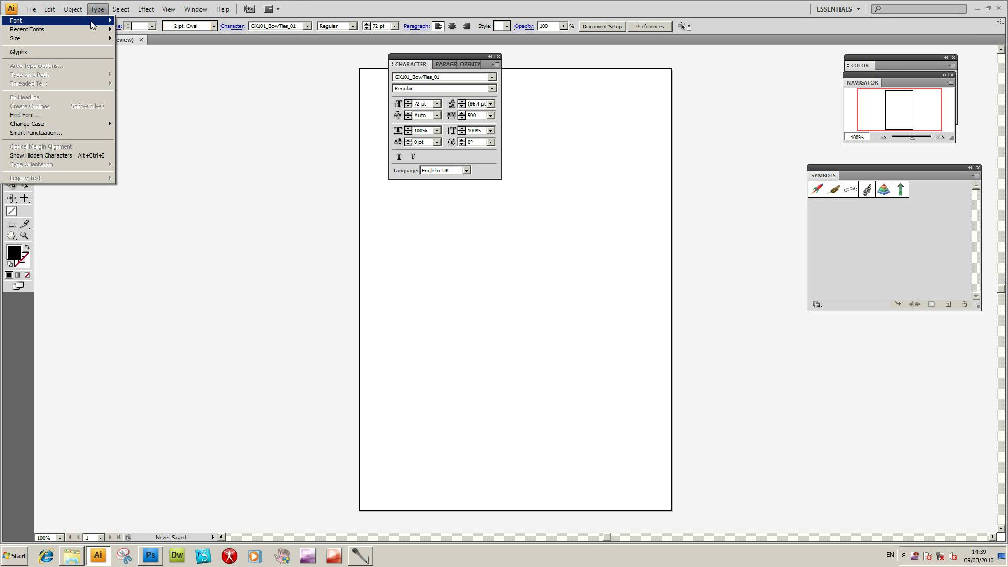
mouse_move(63, 21)
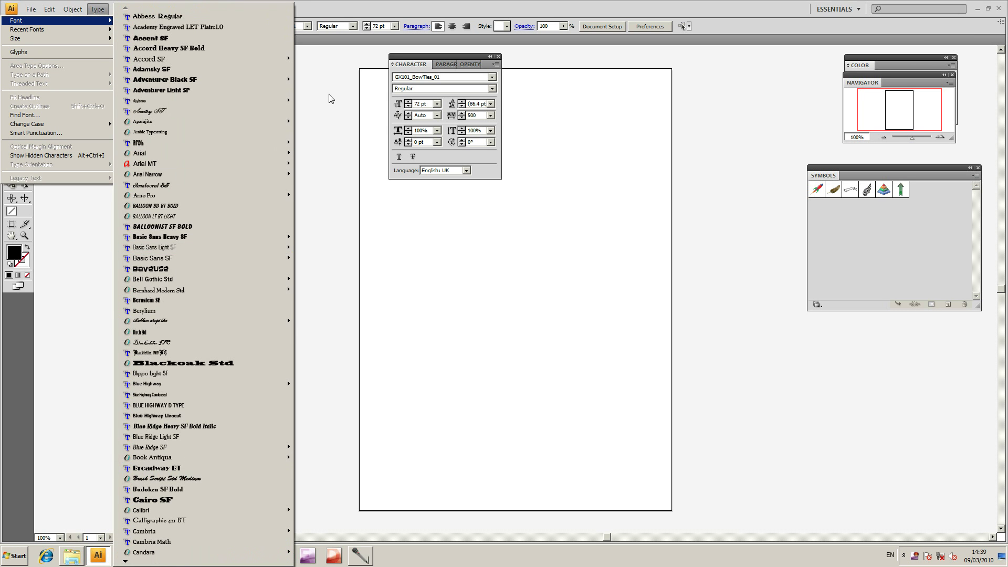
left_click(349, 11)
left_click(202, 13)
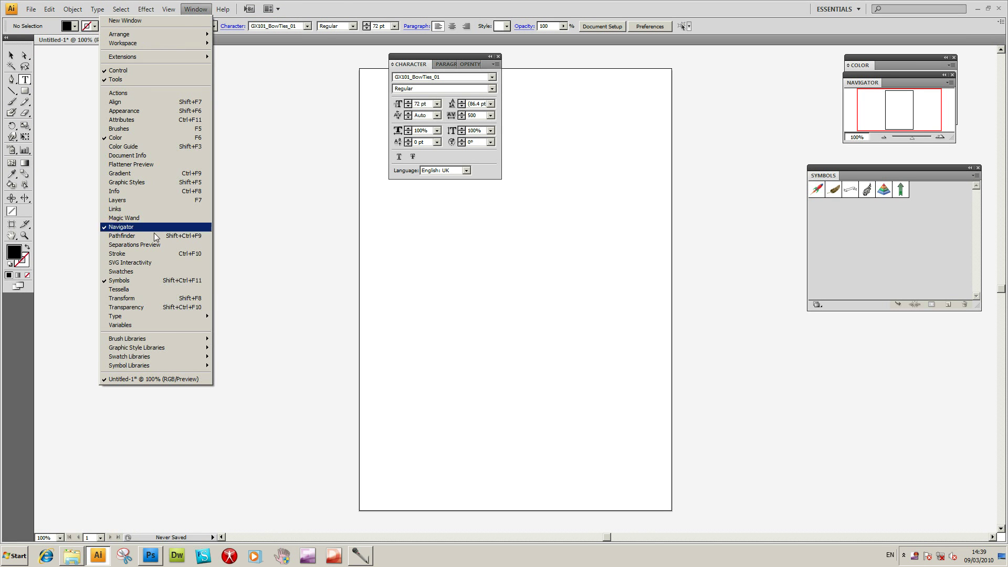
mouse_move(144, 317)
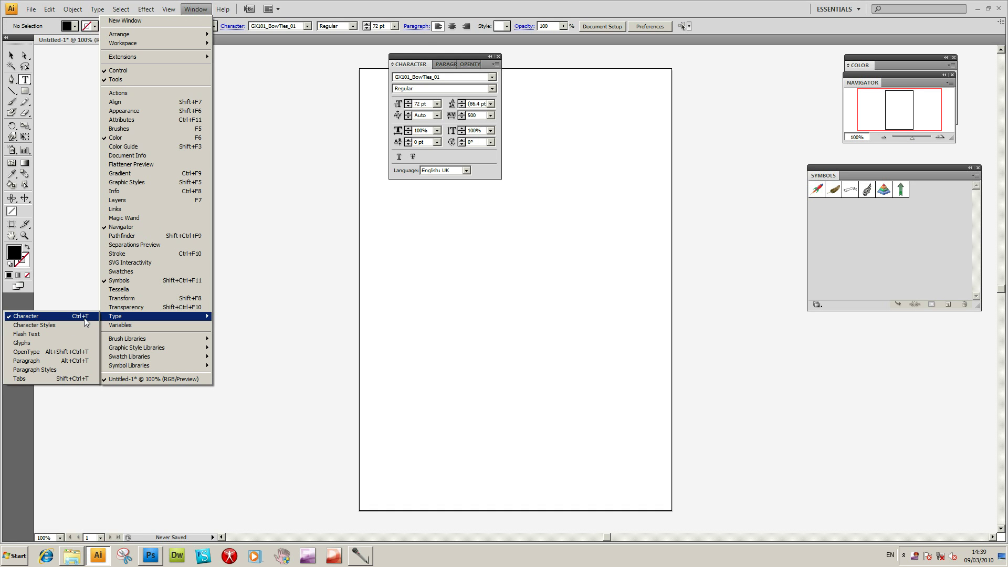
left_click(493, 77)
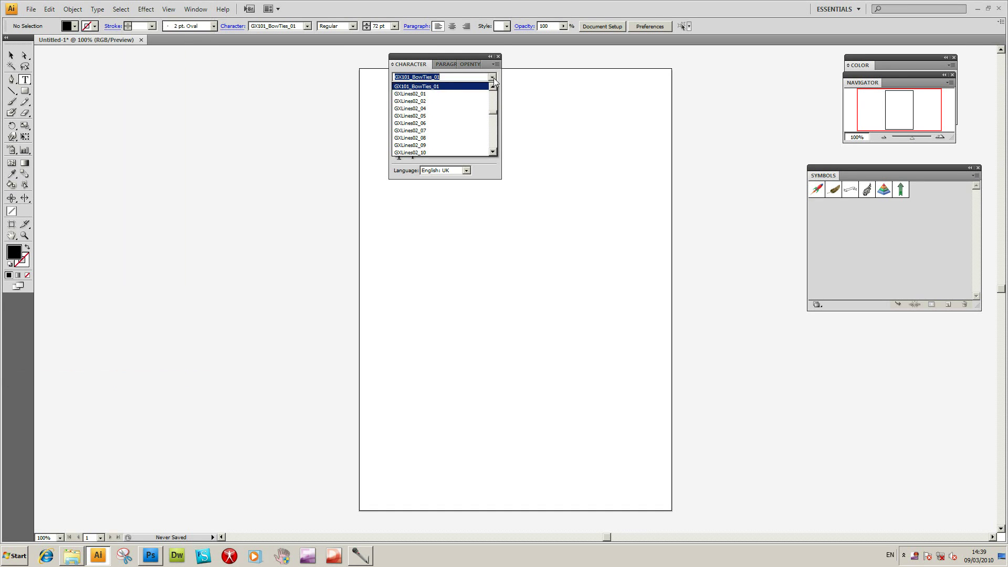
left_click(430, 87)
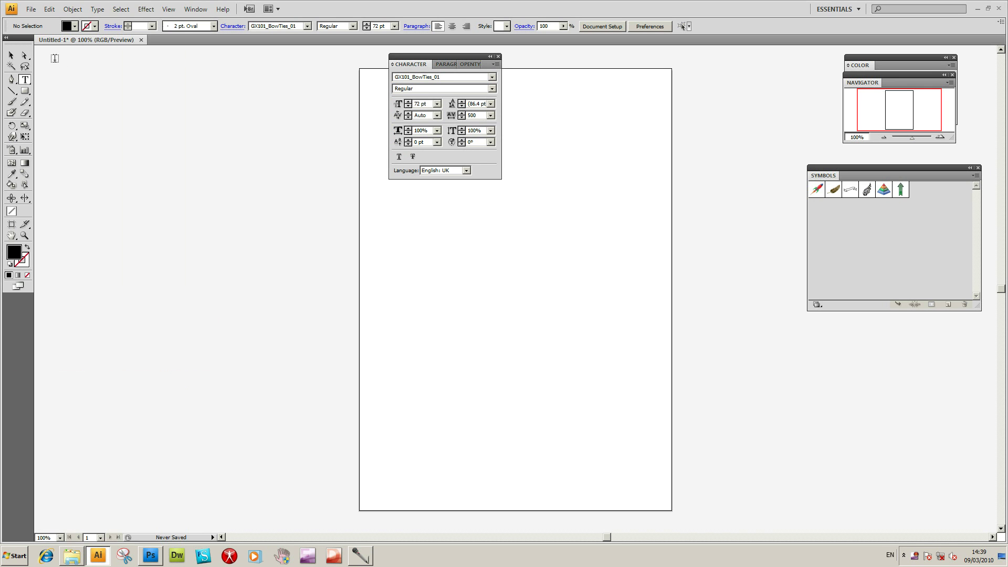
- Type test glyphs on the artboard, keeping the 'd' and 'e' bow ties at 72 pt
left_click(483, 228)
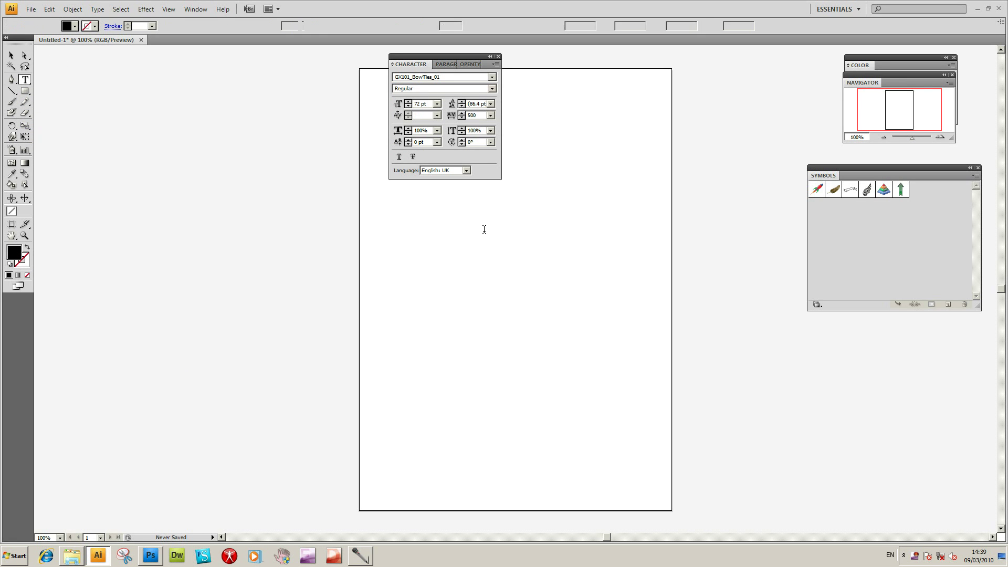
type("a")
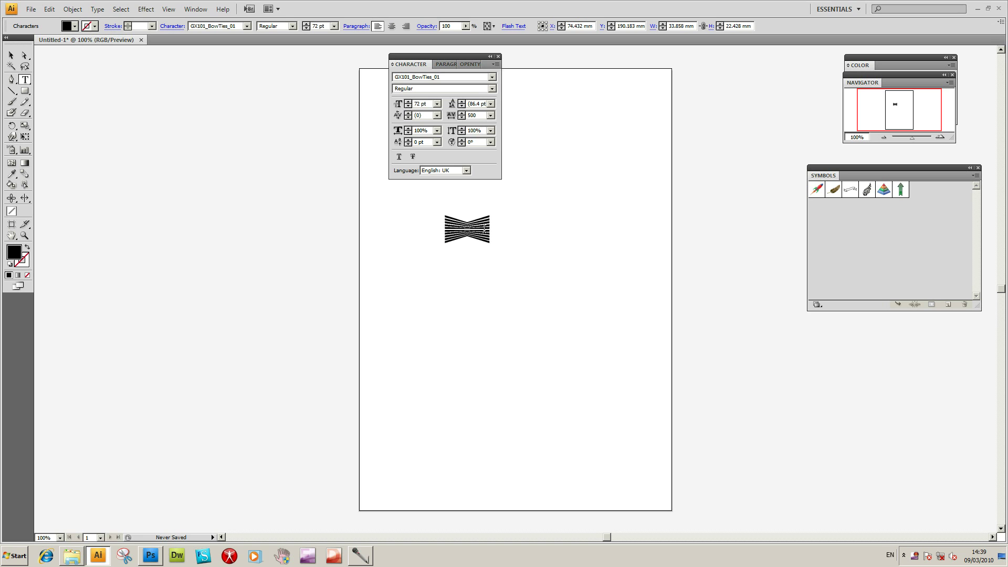
key("BackSpace")
type("b")
key("BackSpace")
type("c")
key("BackSpace")
type("d")
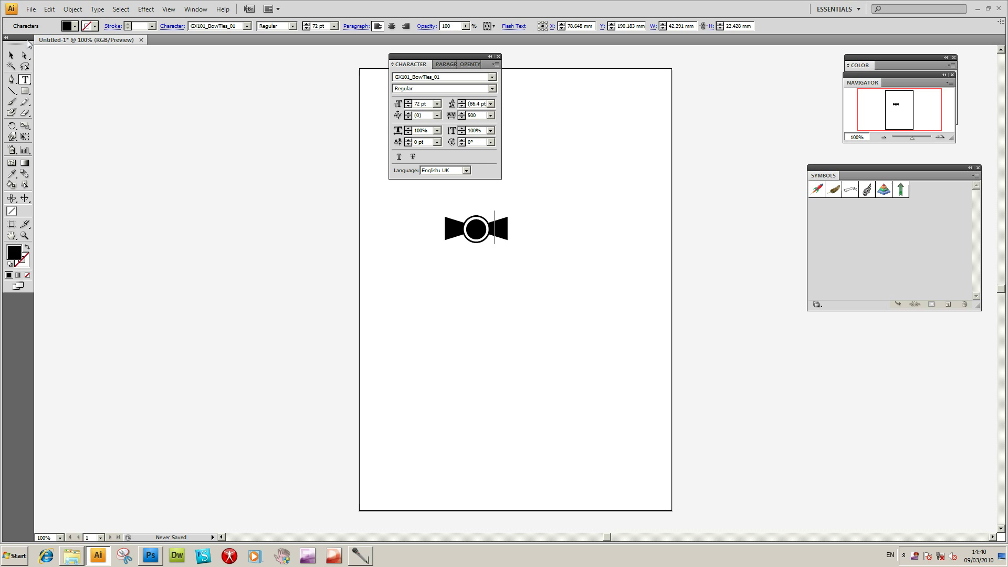
type("e")
- Select both bow-tie glyphs and raise their tracking from 200 to 500, then 1000
double_click(444, 223)
left_click_drag(496, 229, 544, 217)
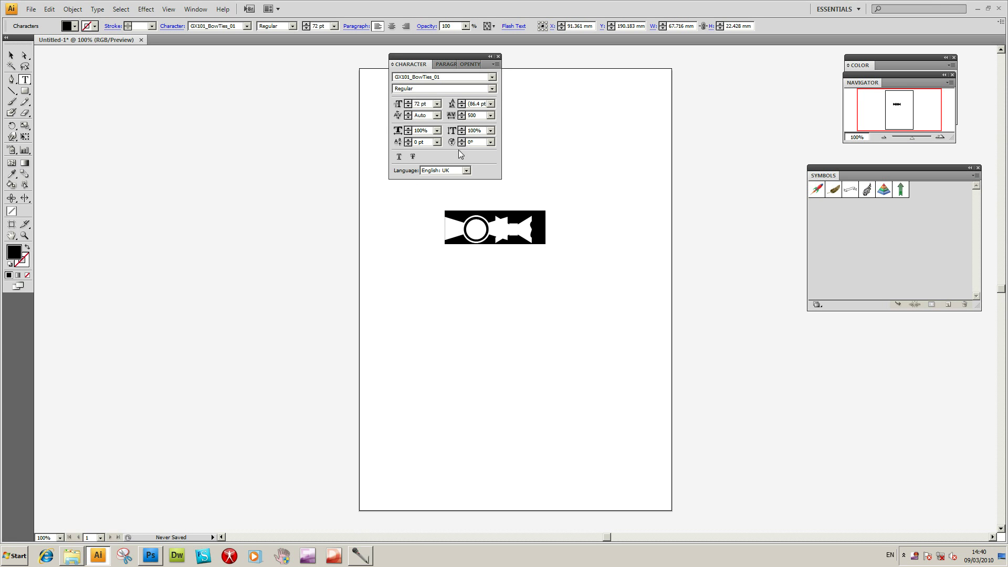
left_click(491, 115)
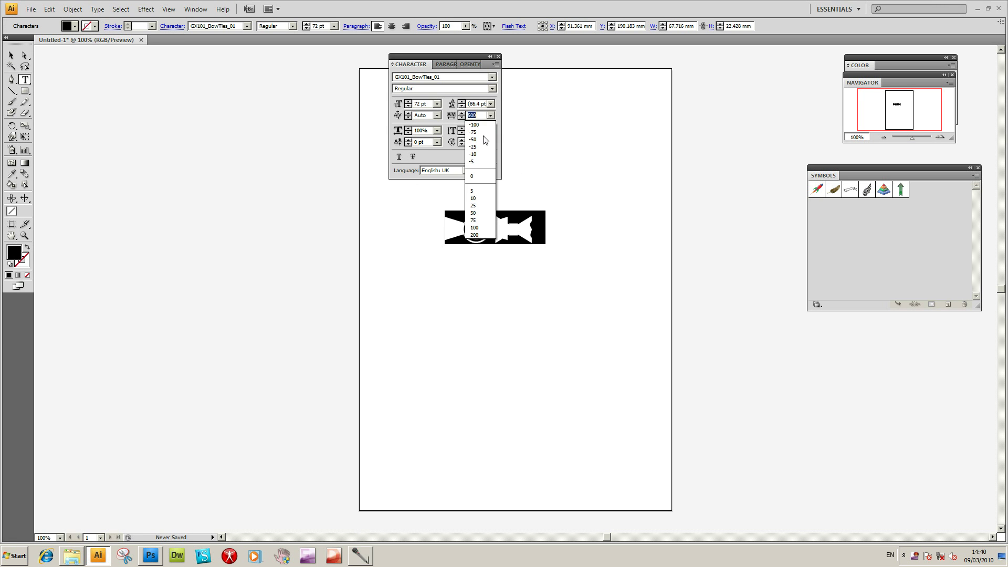
left_click(473, 235)
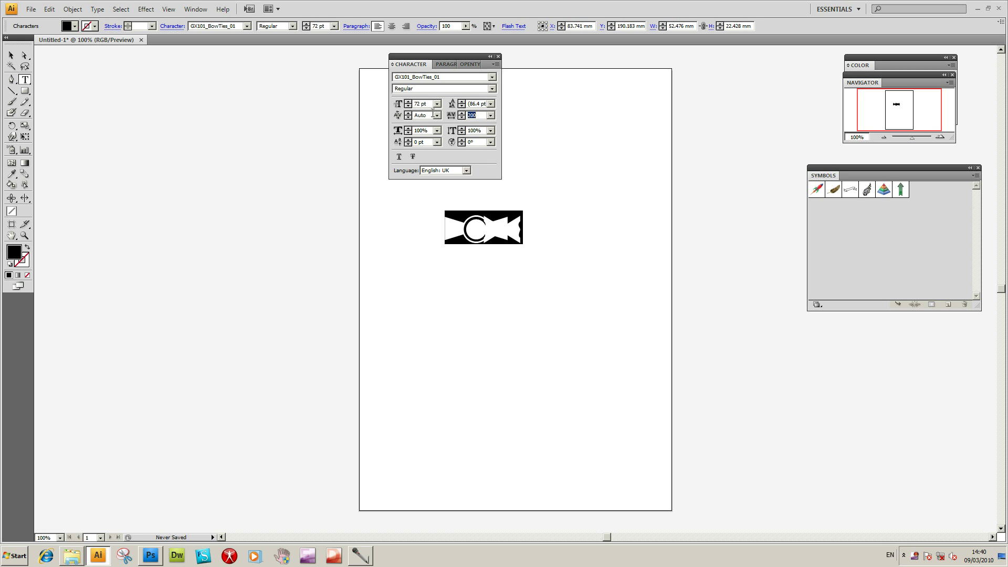
type("500")
key("Return")
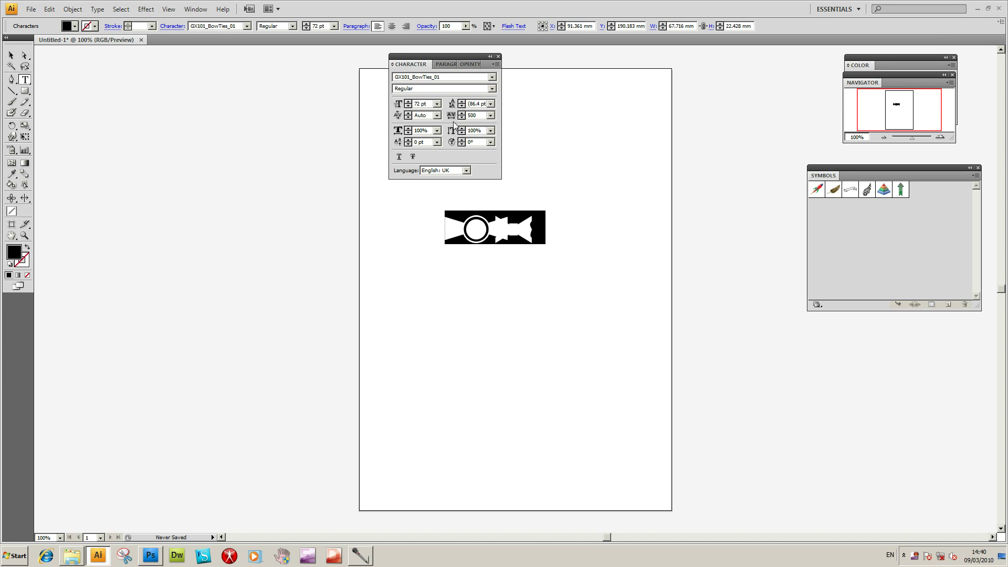
double_click(473, 115)
type("1000")
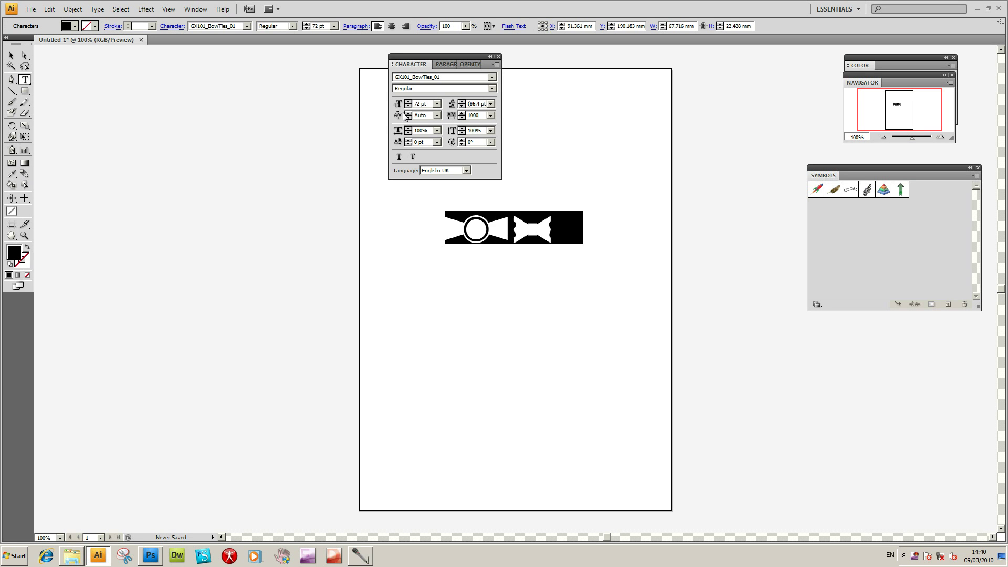
key("Escape")
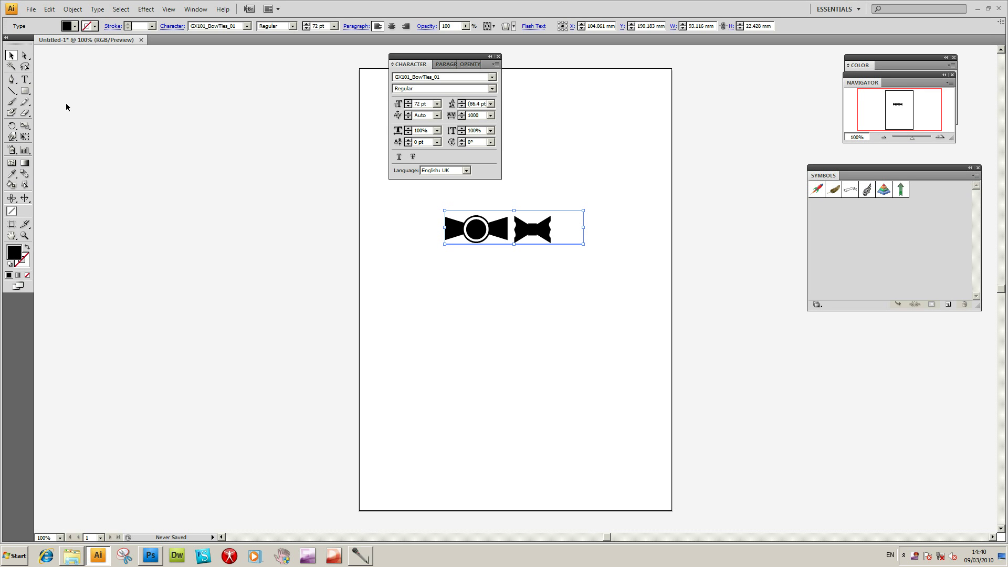
- Delete the old text and type a single 'a' bow-tie glyph on the artboard
key("Delete")
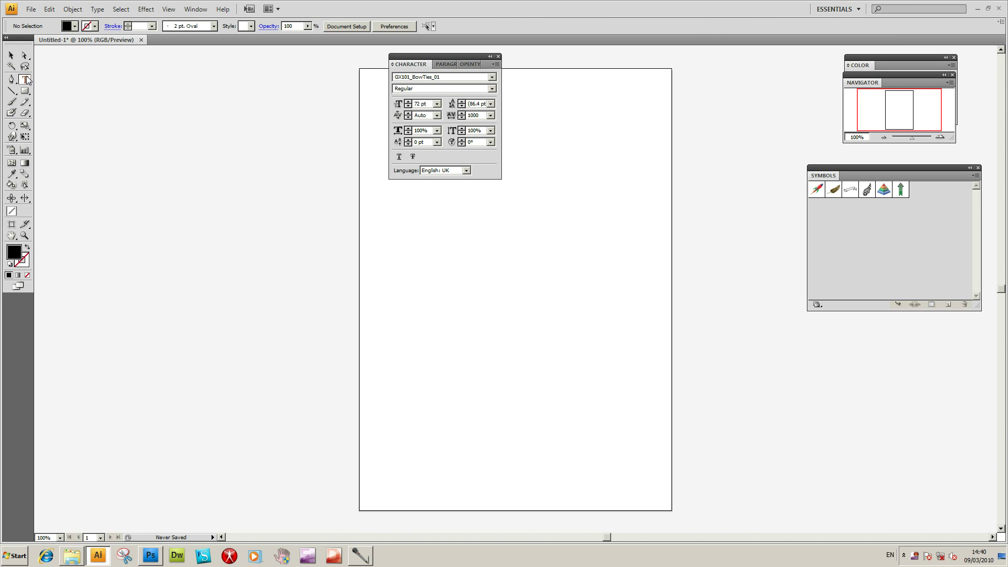
left_click(478, 250)
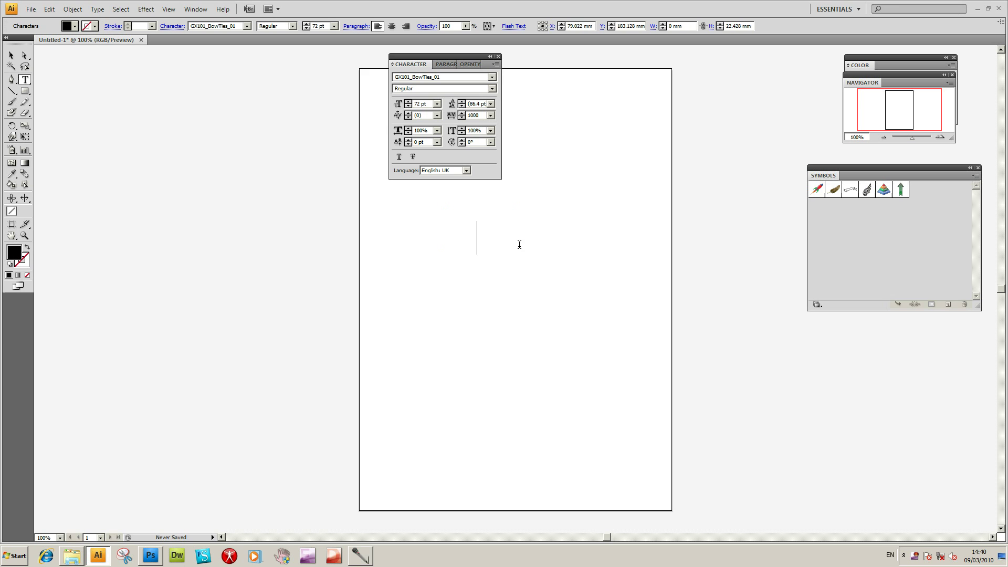
type("a")
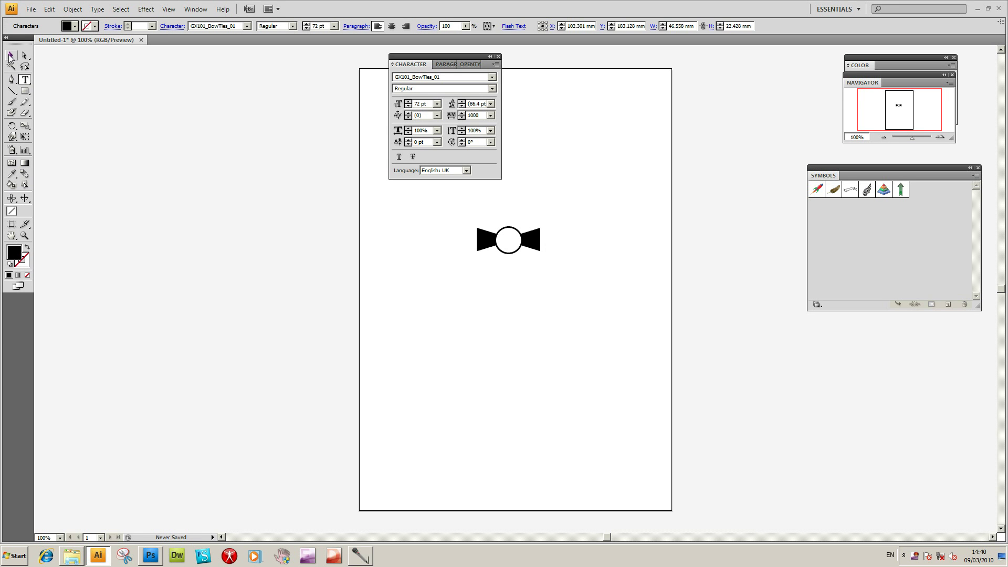
- Select the glyph and expand it into grouped vector paths with Object > Expand
left_click(11, 55)
left_click(72, 9)
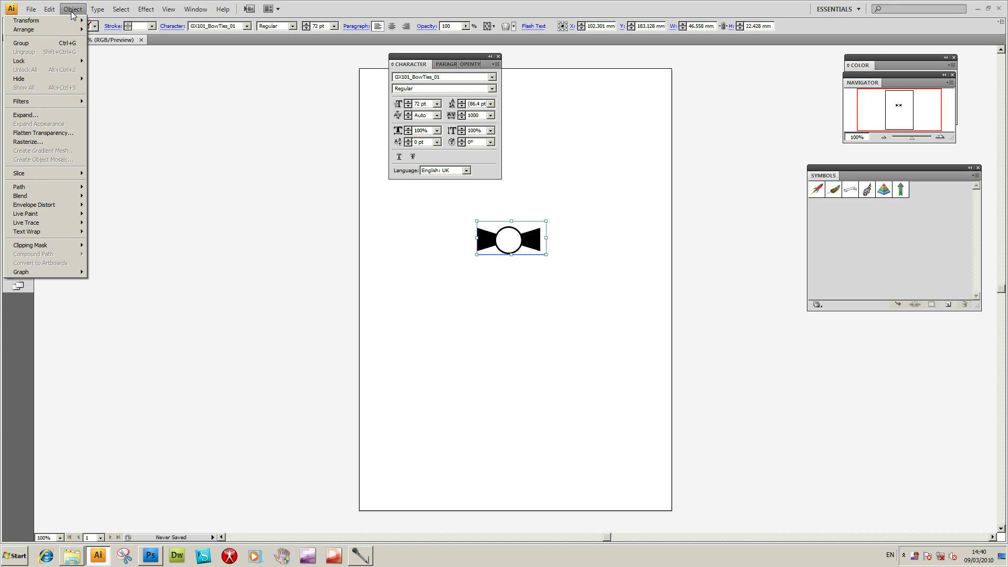
left_click(62, 118)
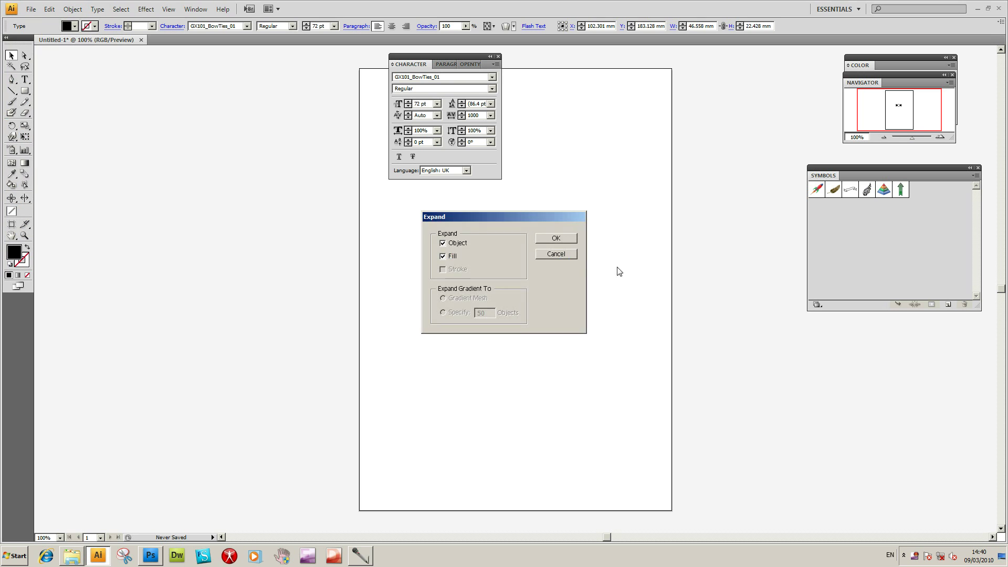
left_click(568, 240)
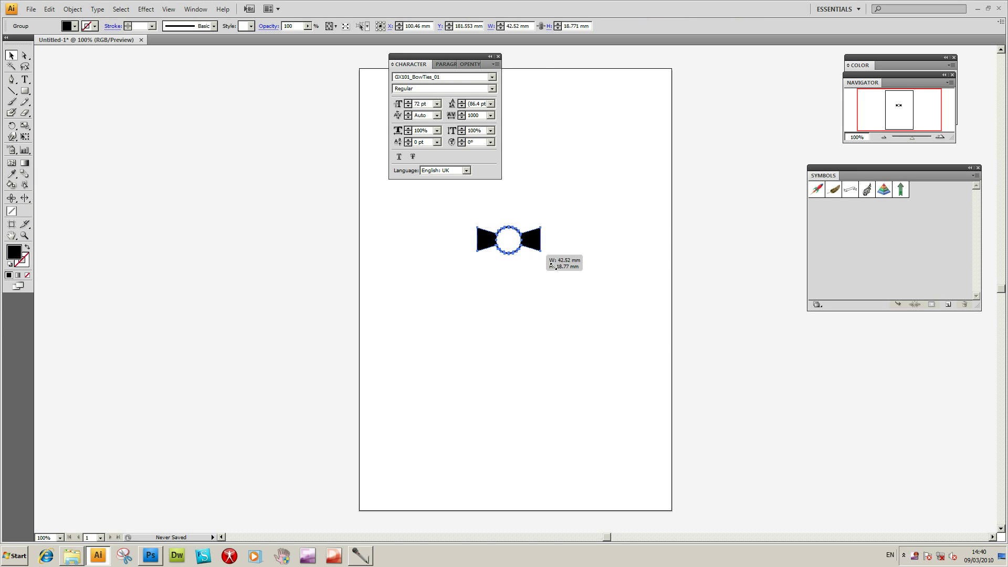
- Scale the bow tie up to about 167 mm wide and shift it left past the artboard edge
left_click_drag(552, 266, 726, 339)
left_click_drag(711, 296, 508, 323)
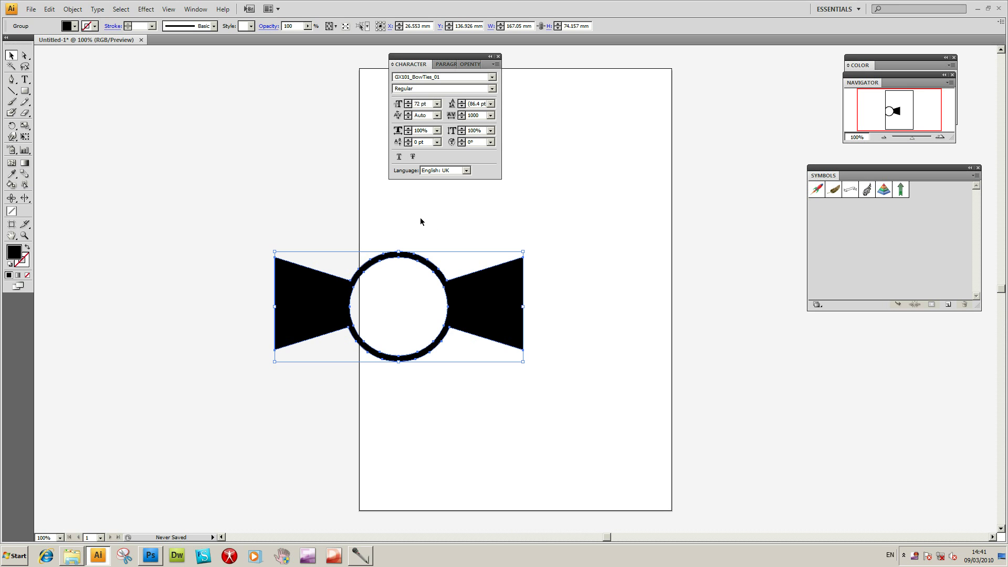
- Show the File menu's commands such as New, Open and Save
left_click(30, 9)
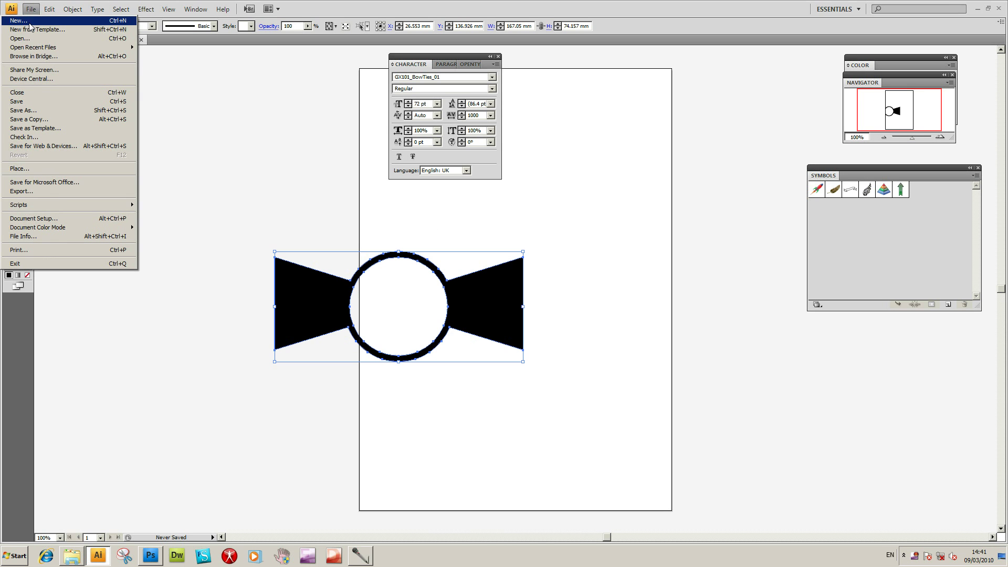